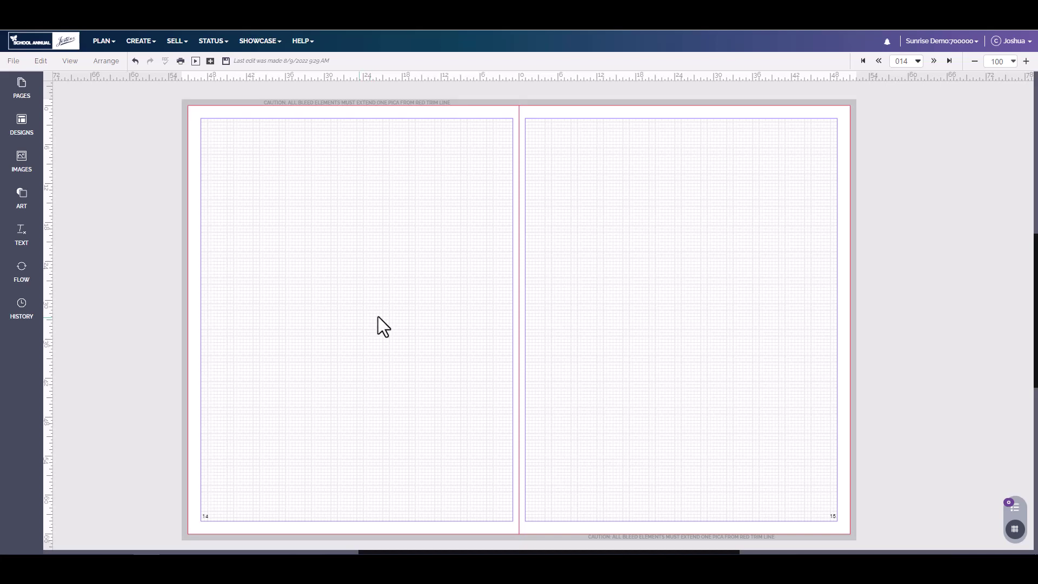
Place a Headline text box on page 14 in AYT Big Fiction and widen it
{"action": "left_click", "coordinate": [21, 237]}
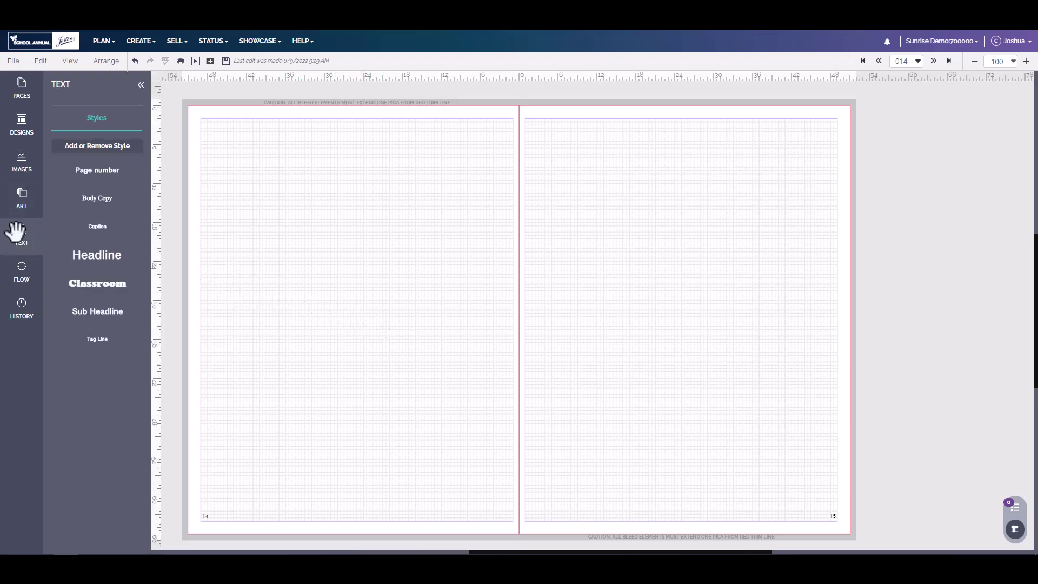
{"action": "left_click_drag", "start_coordinate": [93, 255], "coordinate": [333, 161]}
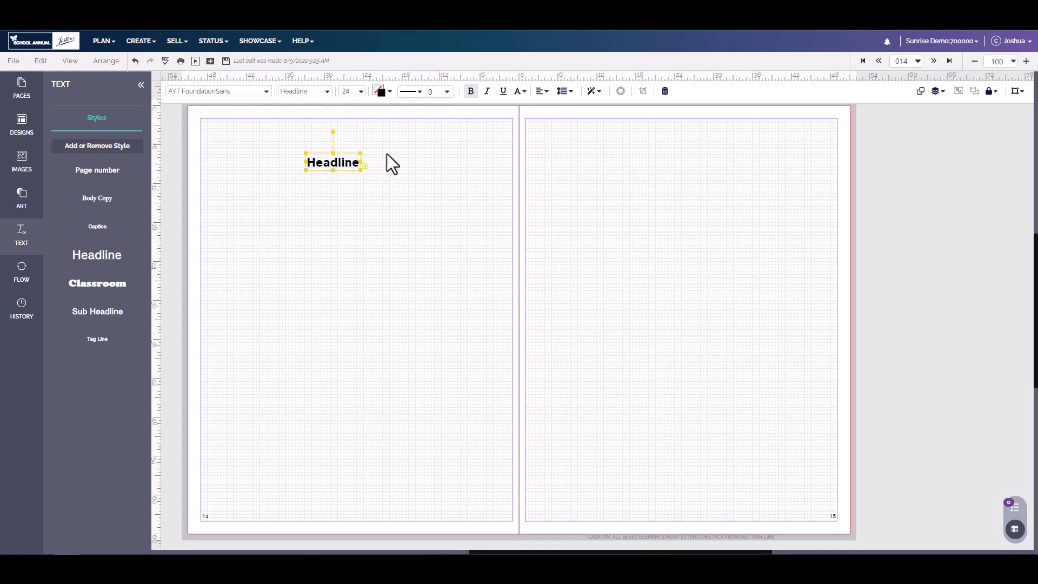
{"action": "left_click", "coordinate": [263, 92]}
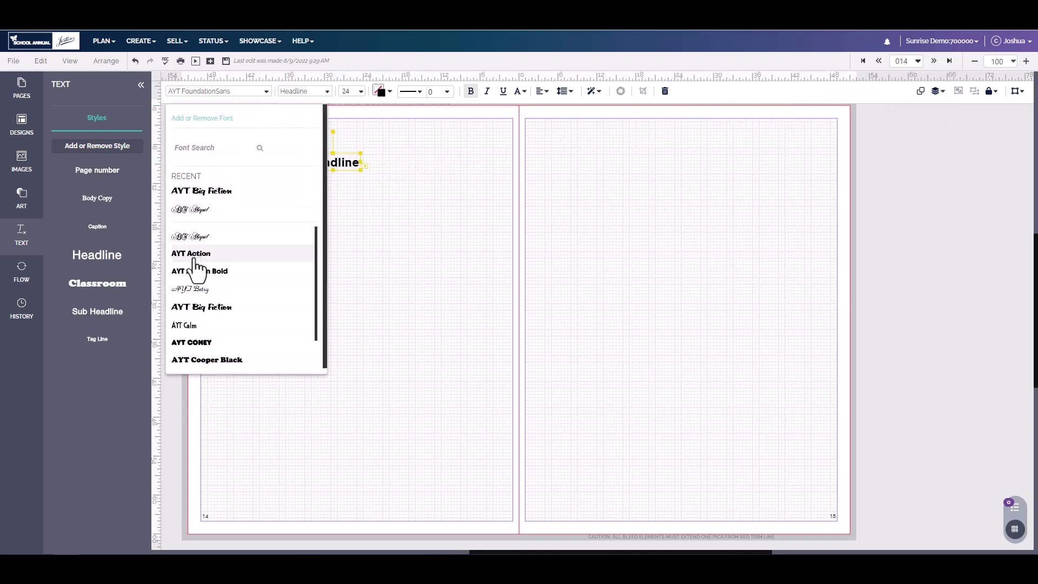
{"action": "left_click", "coordinate": [206, 200]}
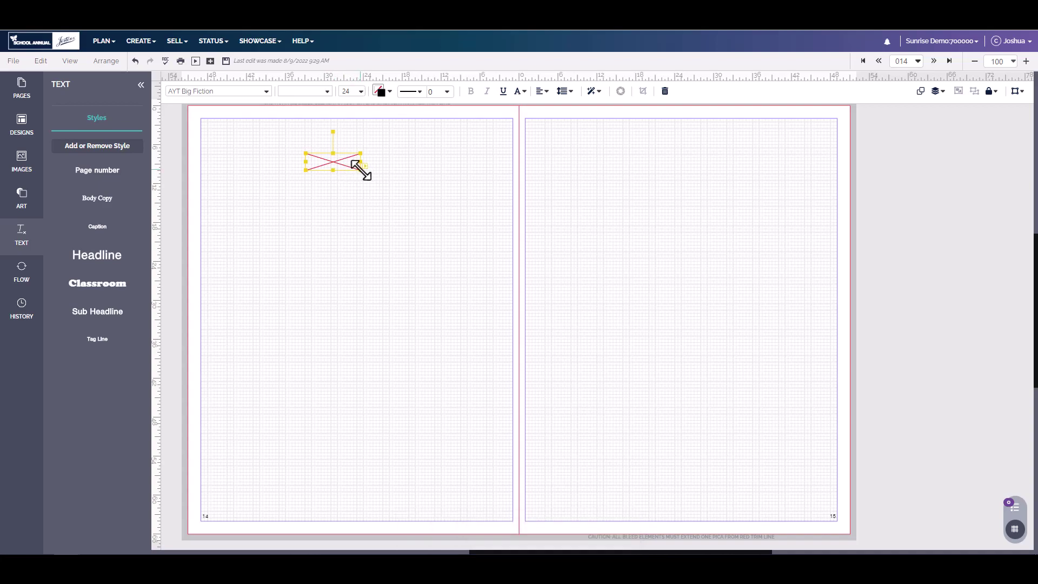
{"action": "left_click_drag", "start_coordinate": [361, 170], "coordinate": [410, 188]}
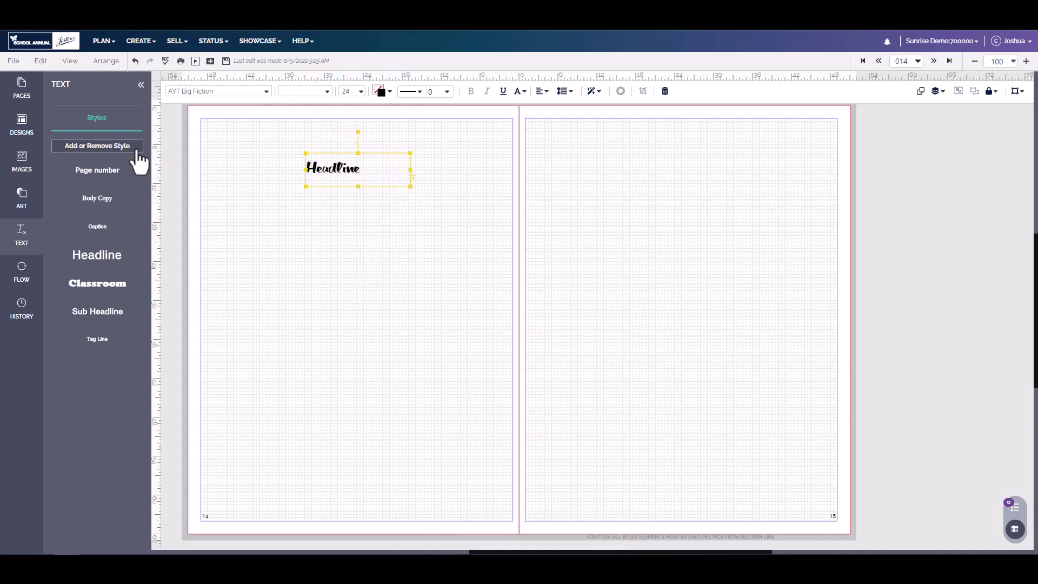
Apply the Classroom style at size 48 and enlarge the box to fit
{"action": "left_click", "coordinate": [322, 93]}
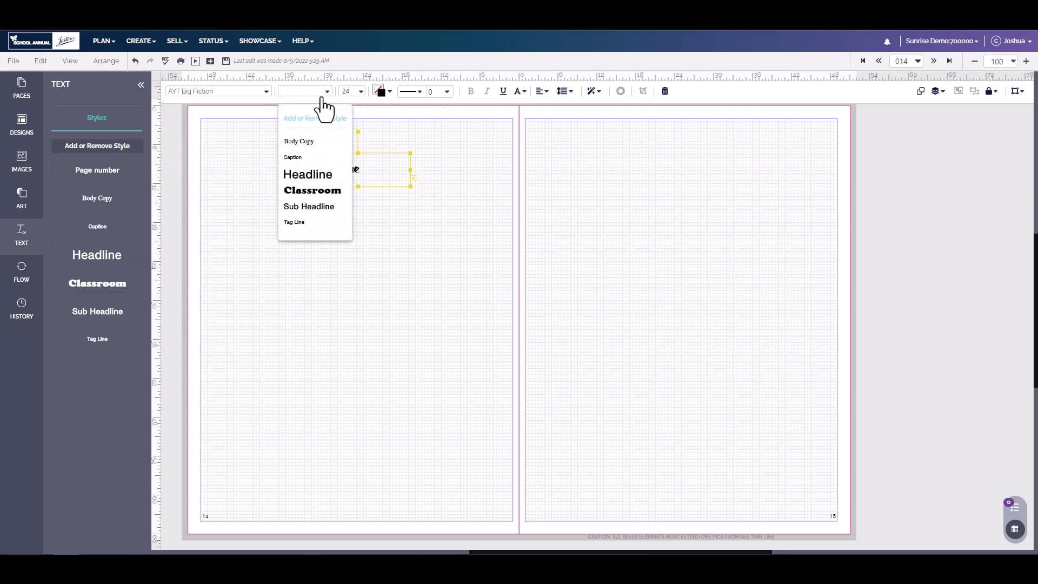
{"action": "left_click", "coordinate": [308, 192]}
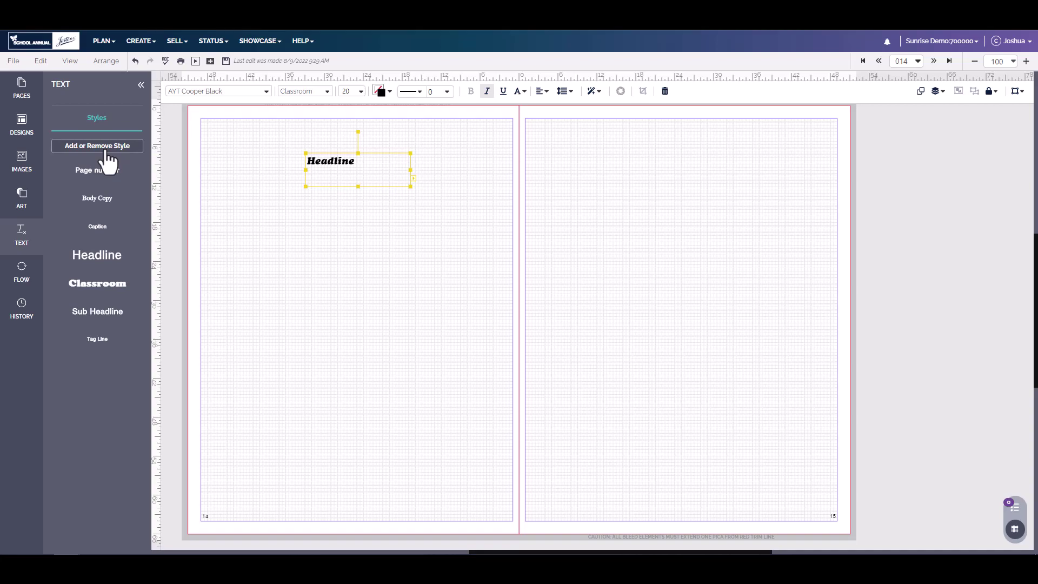
{"action": "left_click", "coordinate": [361, 91]}
{"action": "left_click", "coordinate": [382, 350]}
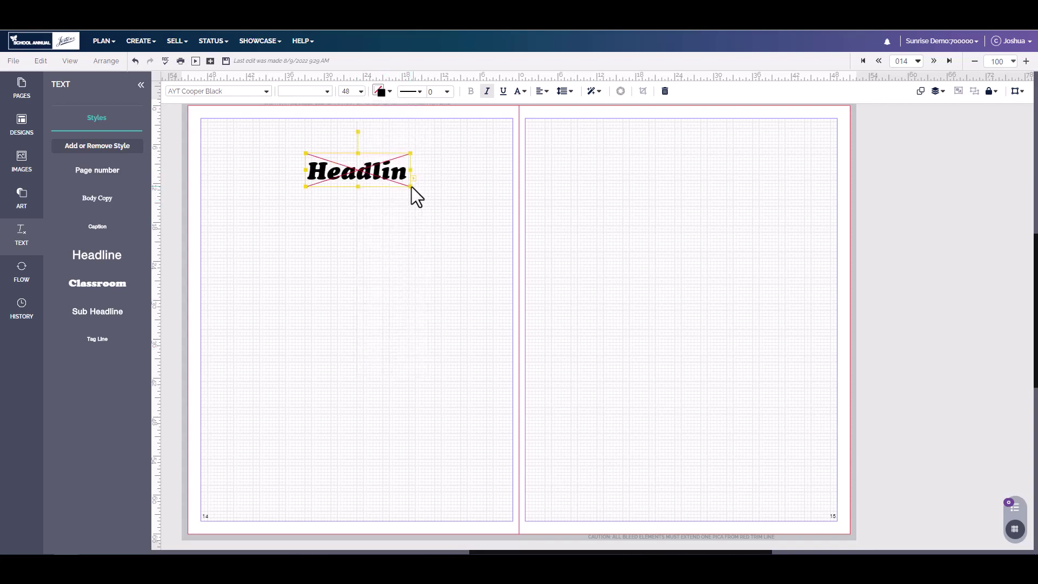
{"action": "left_click_drag", "start_coordinate": [411, 187], "coordinate": [498, 220]}
Make the headline text orange with a dark text stroke
{"action": "left_click", "coordinate": [380, 91]}
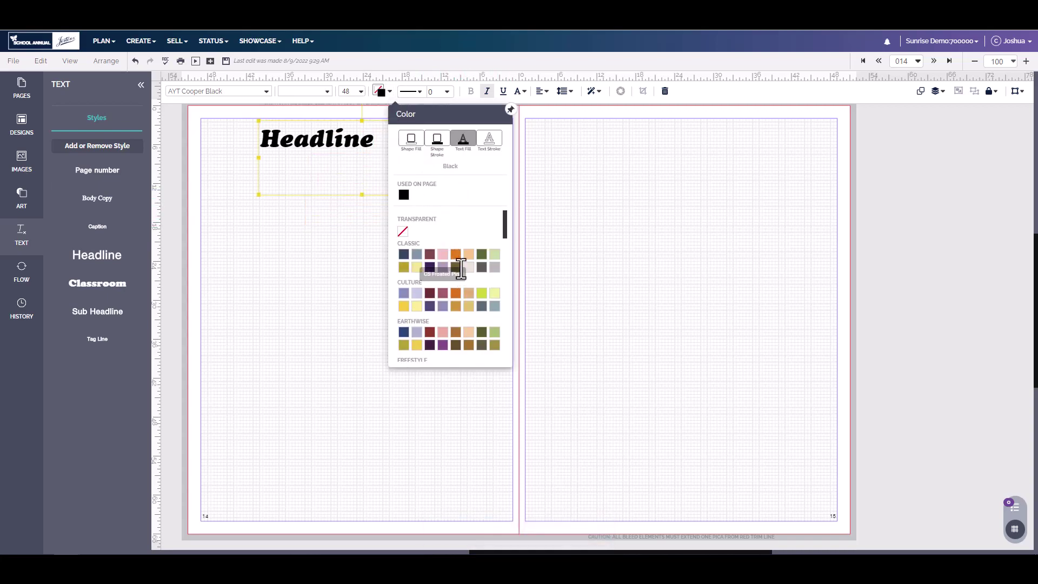
{"action": "left_click", "coordinate": [456, 254]}
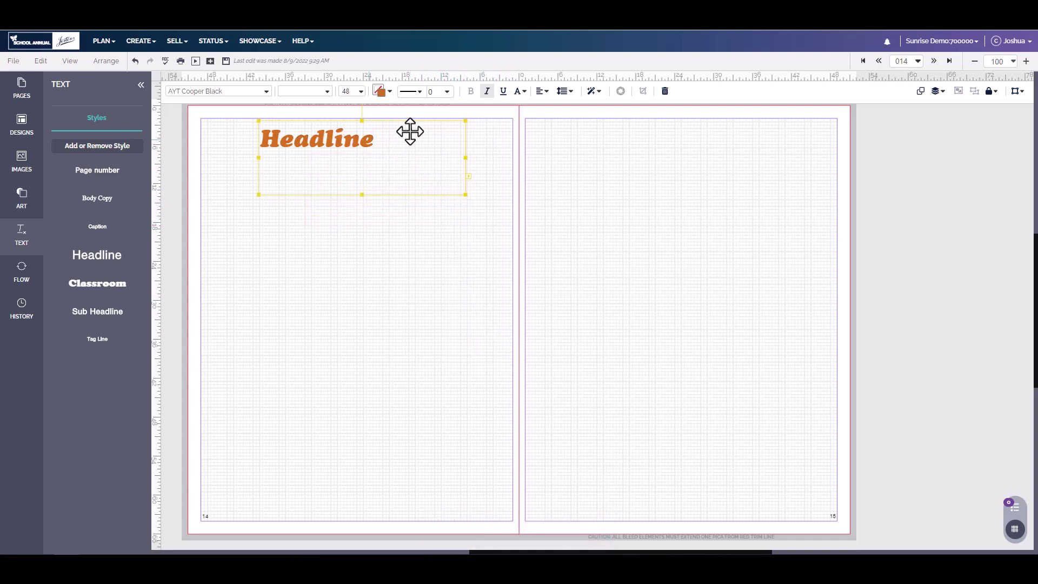
{"action": "left_click", "coordinate": [395, 93]}
{"action": "left_click", "coordinate": [494, 143]}
{"action": "left_click", "coordinate": [492, 262]}
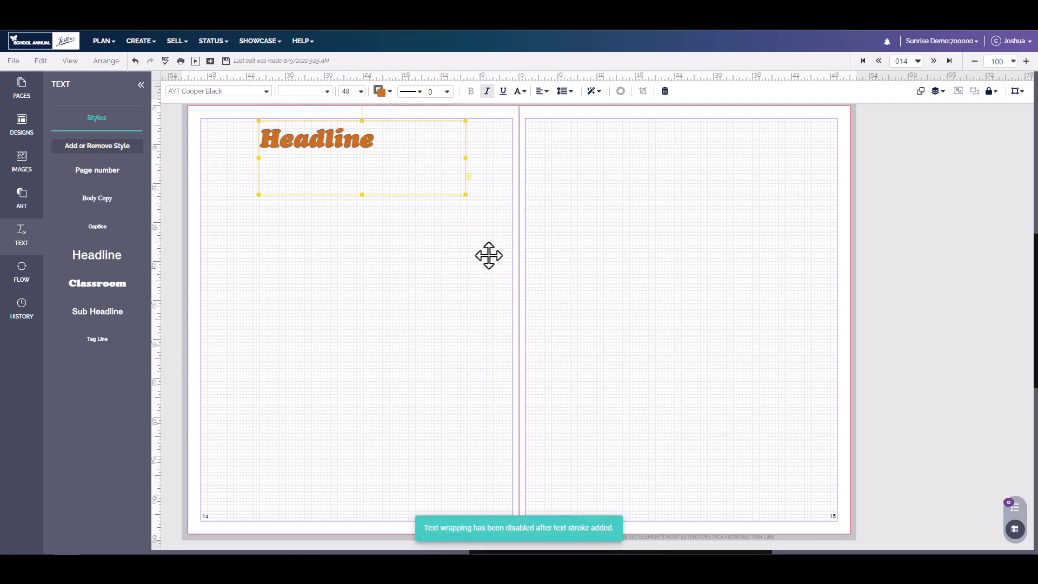
Fill the headline box mauve and give it a solid border of width 7
{"action": "left_click", "coordinate": [381, 91]}
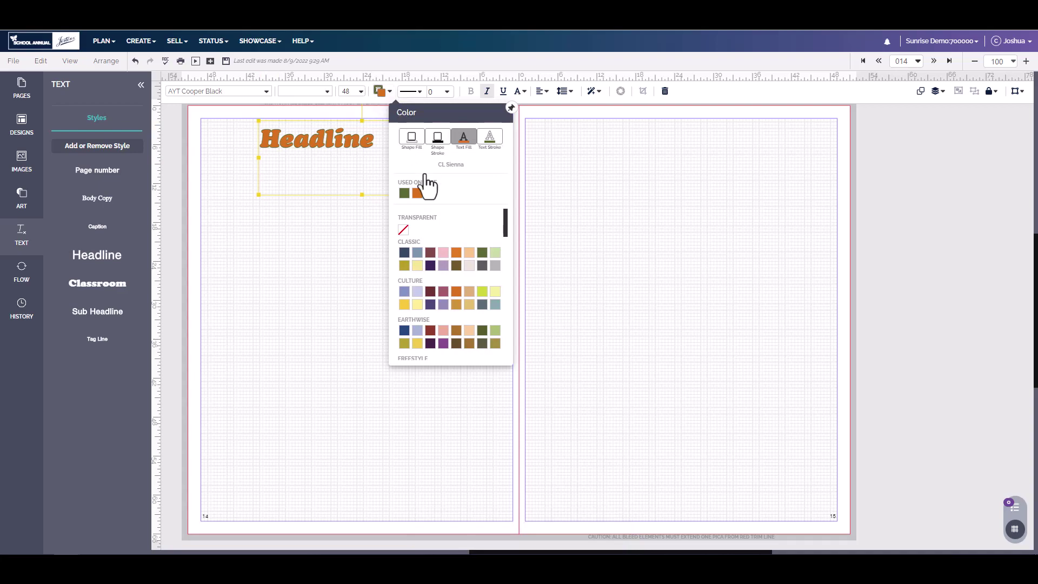
{"action": "left_click", "coordinate": [412, 138]}
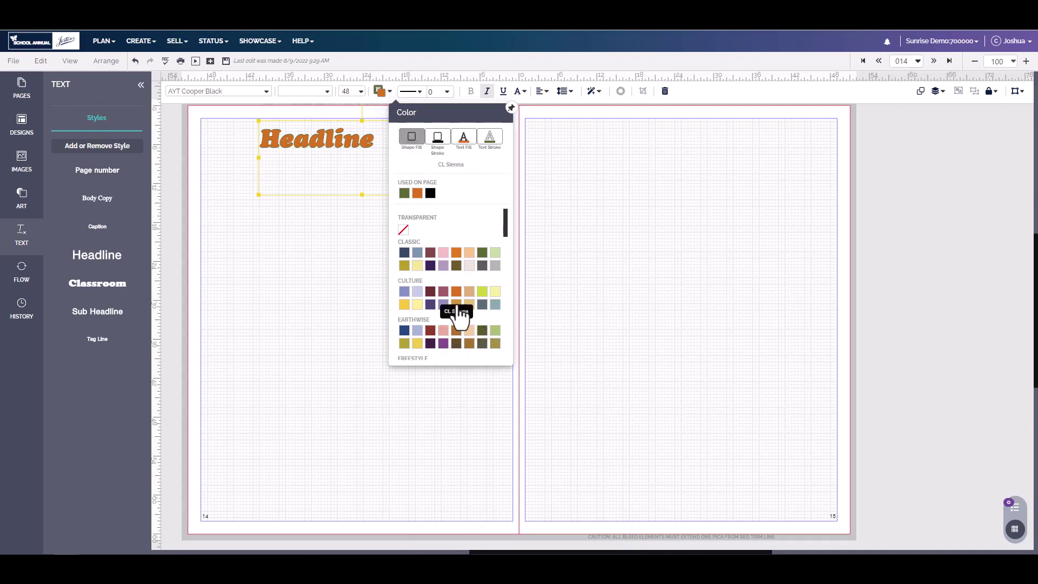
{"action": "left_click", "coordinate": [444, 292]}
{"action": "left_click", "coordinate": [443, 269]}
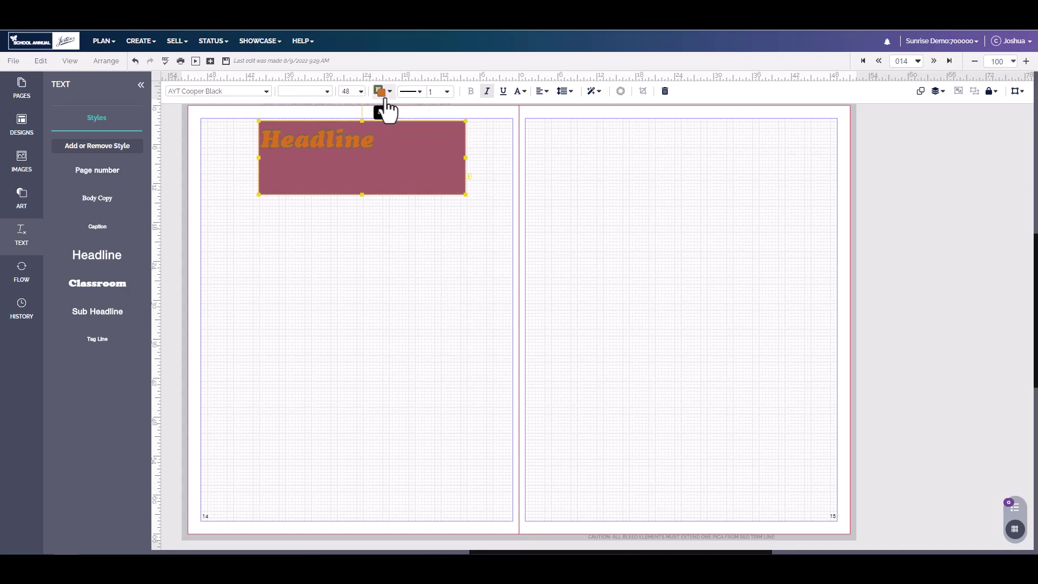
{"action": "left_click", "coordinate": [422, 97]}
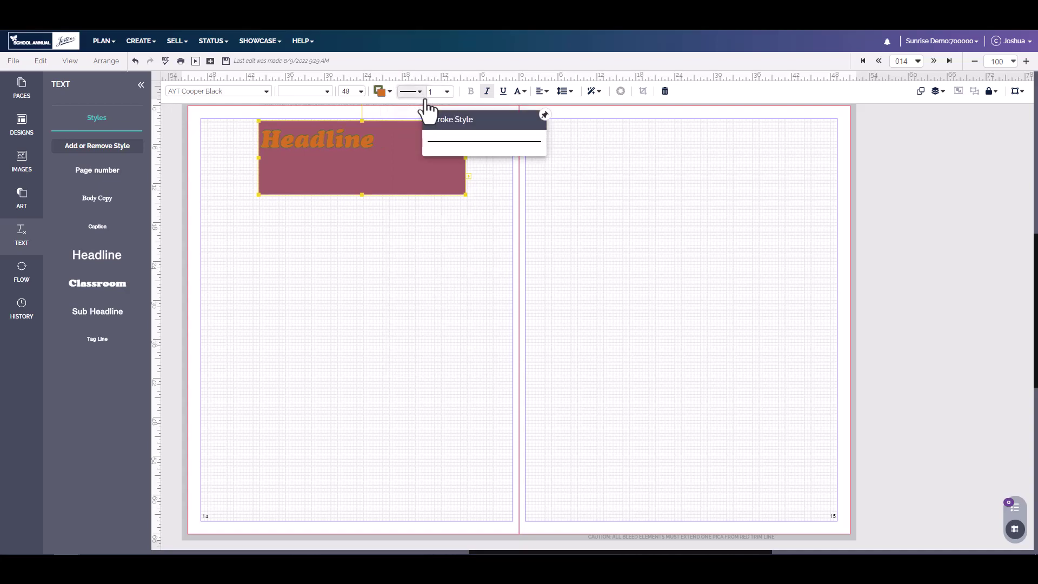
{"action": "left_click", "coordinate": [455, 143]}
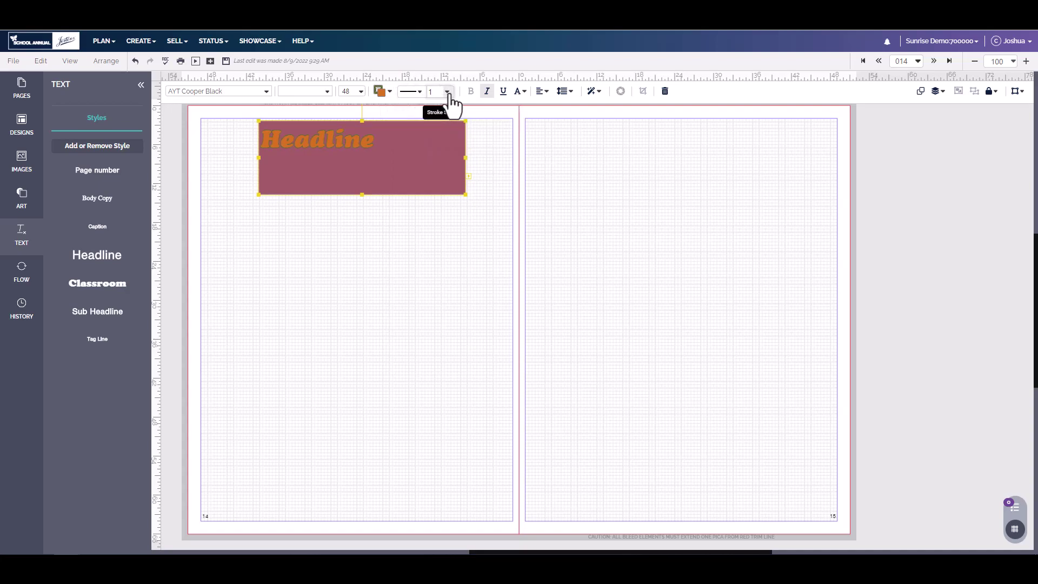
{"action": "left_click", "coordinate": [447, 92]}
{"action": "left_click", "coordinate": [475, 295]}
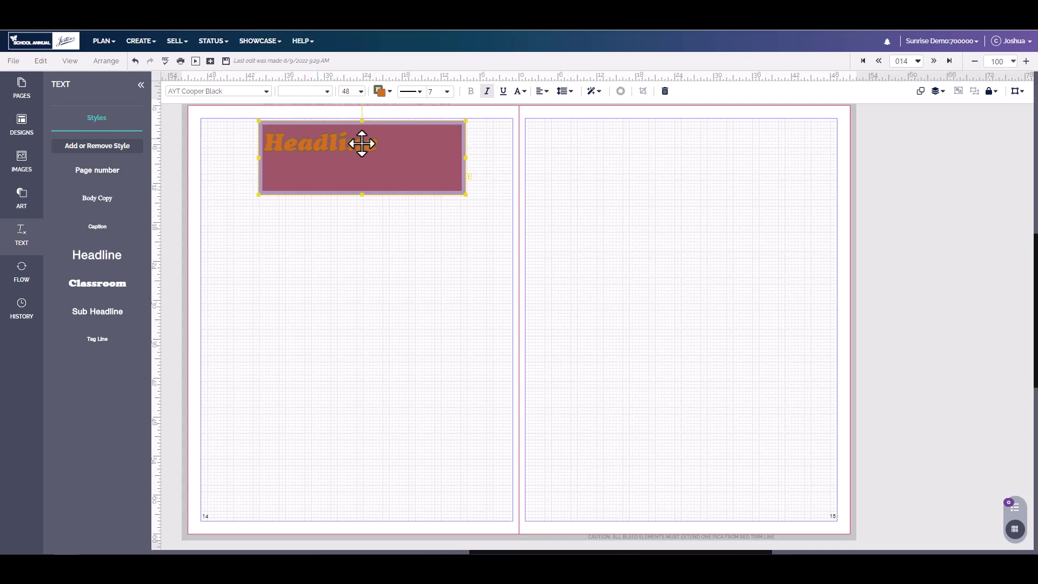
Center the headline horizontally and vertically in its box and underline it
{"action": "left_click", "coordinate": [548, 96]}
{"action": "left_click", "coordinate": [588, 141]}
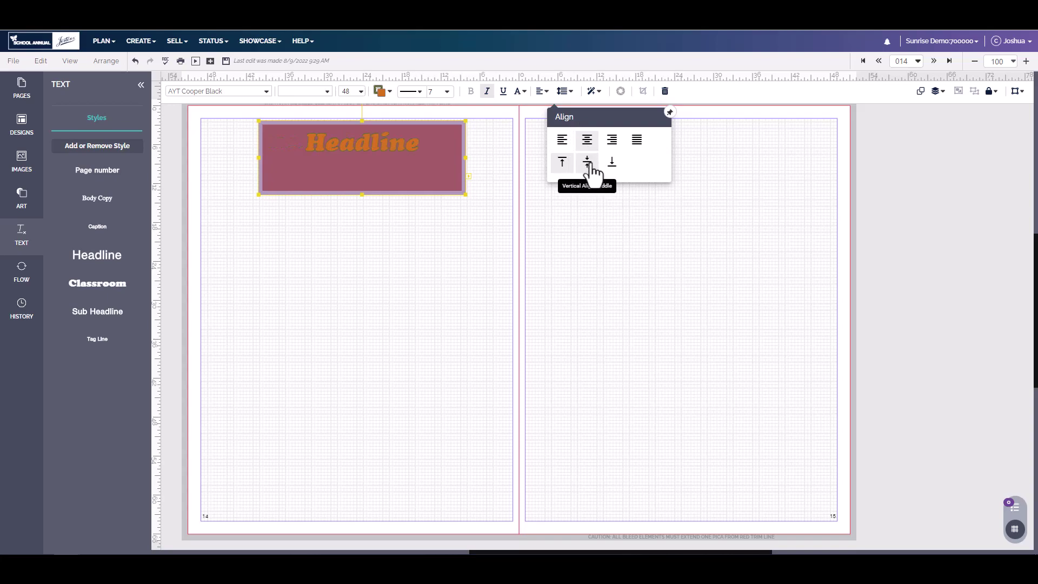
{"action": "left_click", "coordinate": [588, 162]}
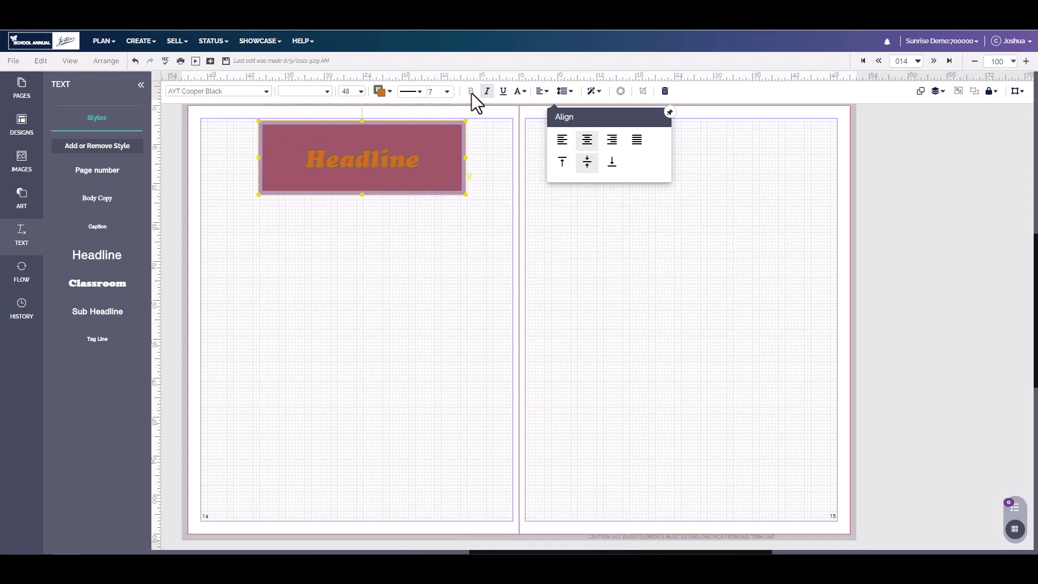
{"action": "left_click", "coordinate": [504, 92]}
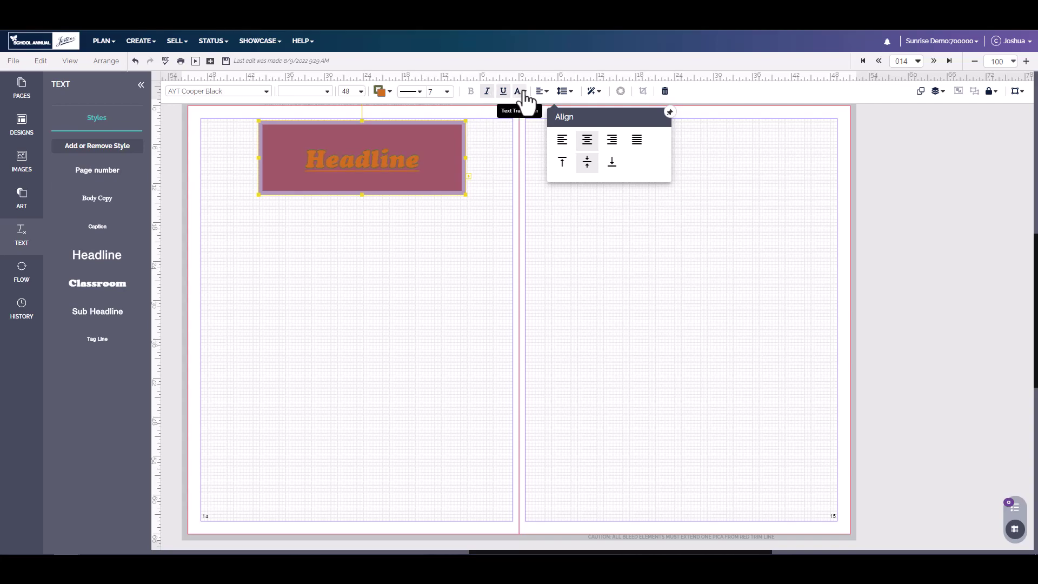
Cycle the headline through lowercase, uppercase and title case, ending capitalized
{"action": "left_click", "coordinate": [524, 93]}
{"action": "left_click", "coordinate": [535, 109]}
{"action": "left_click", "coordinate": [522, 94]}
{"action": "left_click", "coordinate": [539, 123]}
{"action": "left_click", "coordinate": [520, 92]}
{"action": "left_click", "coordinate": [536, 140]}
{"action": "left_click", "coordinate": [521, 92]}
{"action": "left_click", "coordinate": [537, 159]}
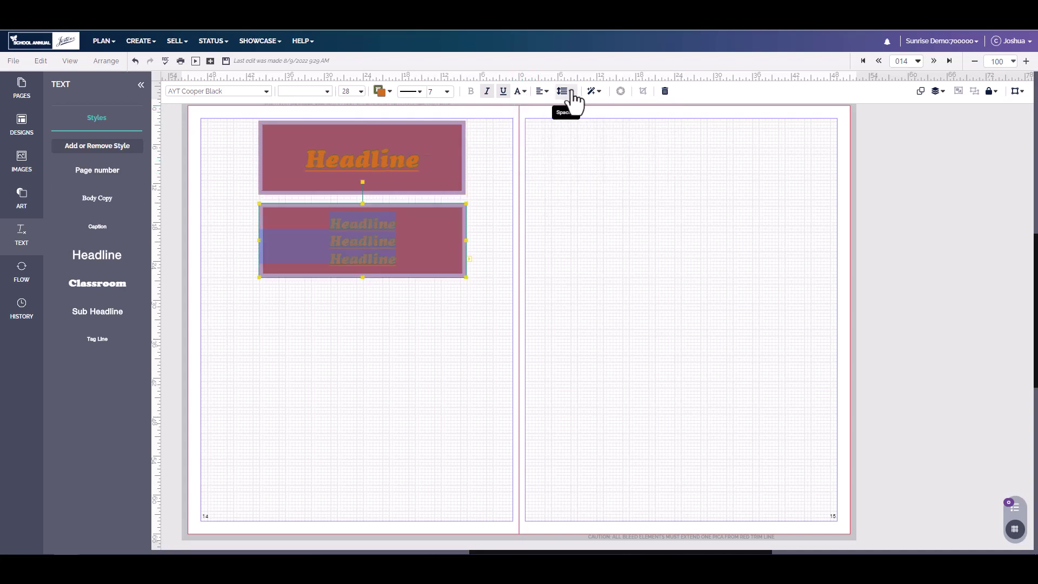
Widen the line spacing of the three-line Headline box to about 1.26
{"action": "left_click", "coordinate": [573, 92]}
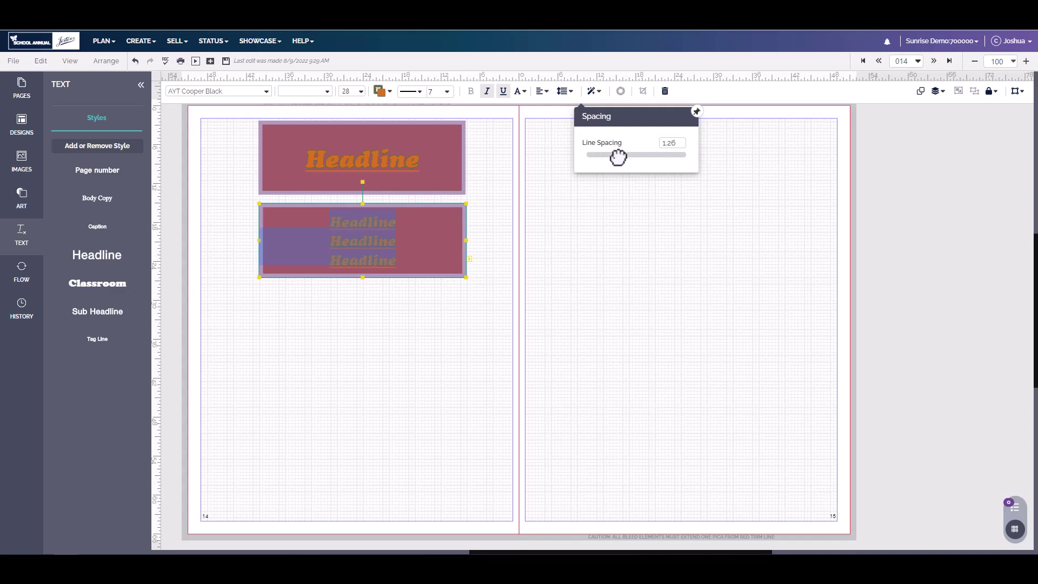
{"action": "mouse_move", "coordinate": [619, 156]}
{"action": "left_mouse_down"}
{"action": "mouse_move", "coordinate": [627, 156]}
{"action": "mouse_move", "coordinate": [608, 158]}
{"action": "left_mouse_up"}
{"action": "left_click", "coordinate": [594, 92]}
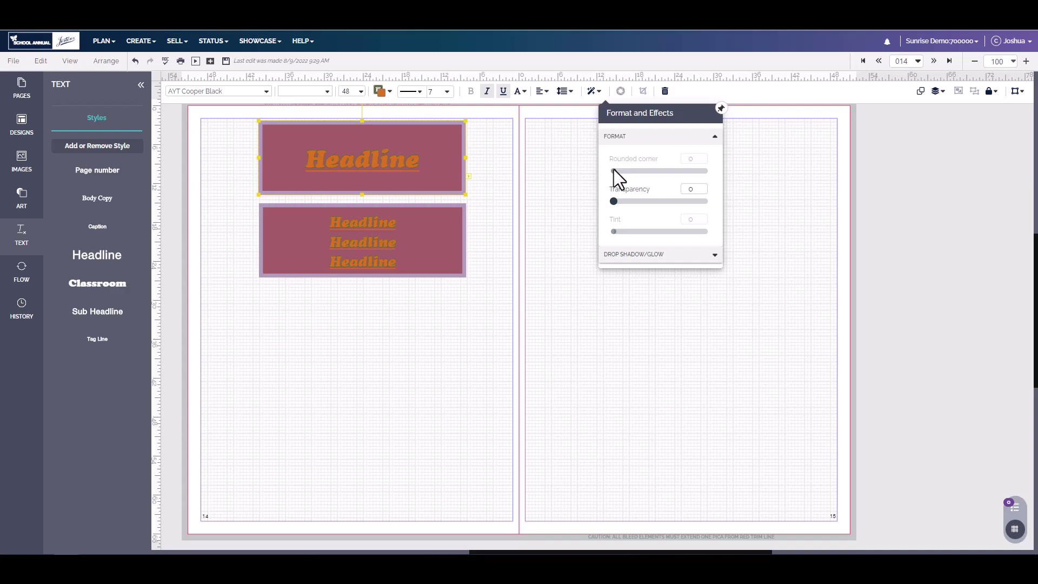
Give the top Headline box a dark maroon glow at opacity 99, blur 24
{"action": "left_click_drag", "start_coordinate": [613, 201], "coordinate": [670, 225]}
{"action": "left_click", "coordinate": [634, 255]}
{"action": "left_click", "coordinate": [630, 256]}
{"action": "mouse_move", "coordinate": [631, 258]}
{"action": "left_mouse_down"}
{"action": "mouse_move", "coordinate": [692, 255]}
{"action": "mouse_move", "coordinate": [626, 255]}
{"action": "left_mouse_up"}
{"action": "left_click_drag", "start_coordinate": [649, 285], "coordinate": [650, 316]}
{"action": "left_click", "coordinate": [676, 173]}
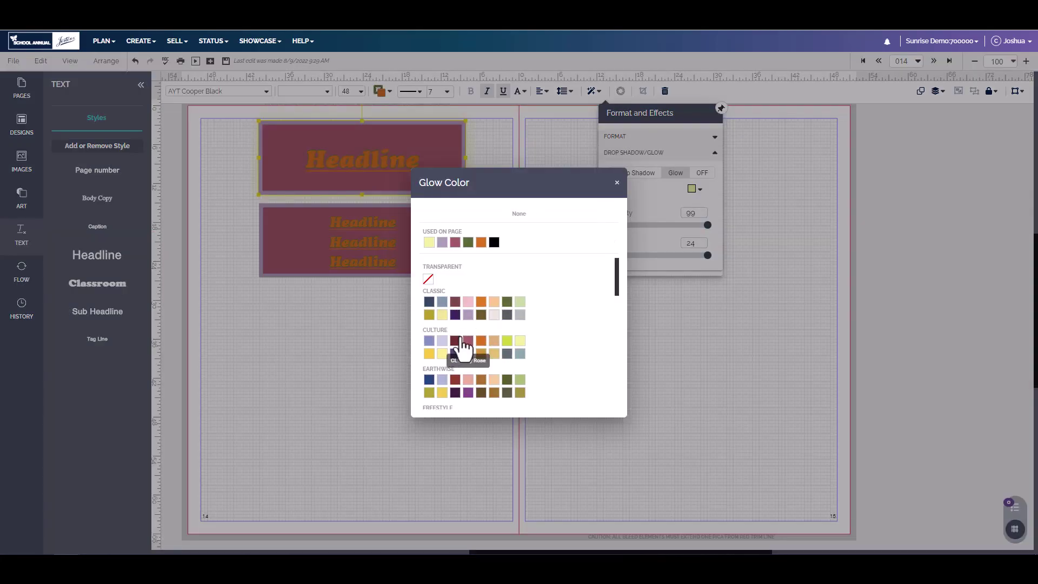
{"action": "left_click", "coordinate": [457, 344]}
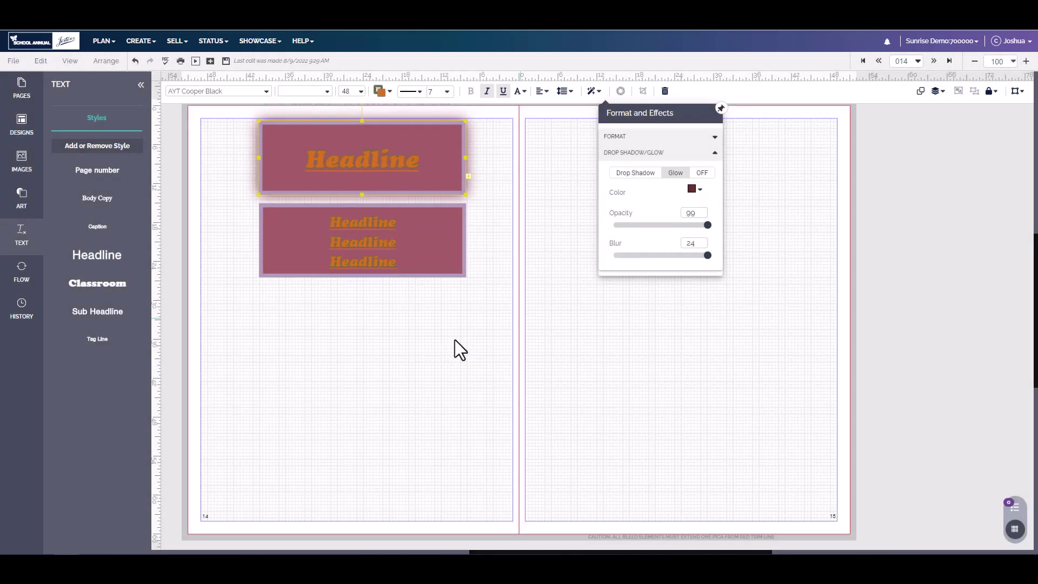
Add a square, circle, diamond, trapezoid and right triangle from ART > Shapes to page 15
{"action": "left_click", "coordinate": [640, 173]}
{"action": "left_click", "coordinate": [22, 199]}
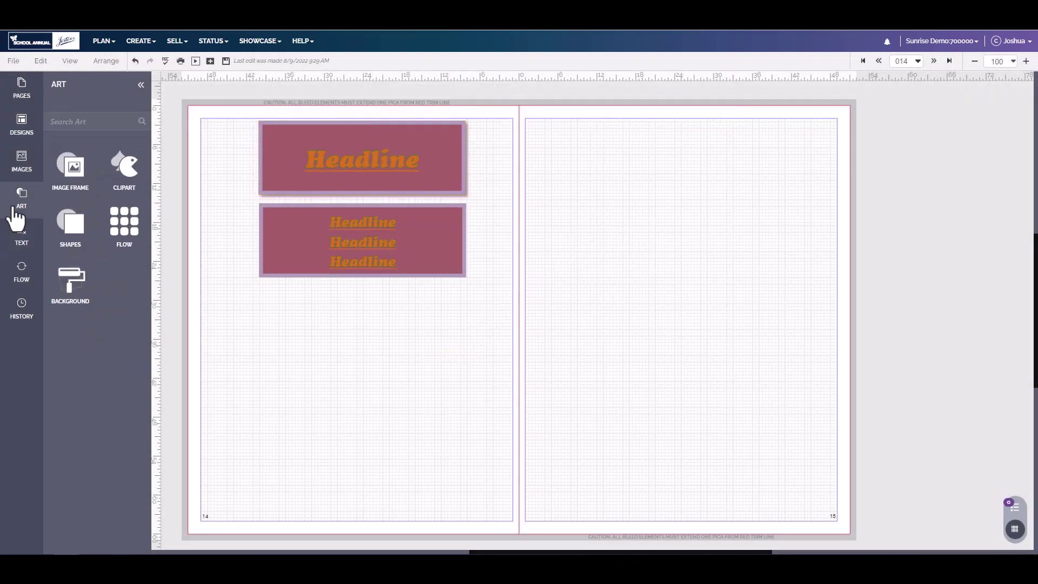
{"action": "left_click", "coordinate": [77, 218]}
{"action": "left_click", "coordinate": [70, 274]}
{"action": "left_click", "coordinate": [120, 278]}
{"action": "left_click_drag", "start_coordinate": [69, 321], "coordinate": [594, 270]}
{"action": "left_click_drag", "start_coordinate": [121, 411], "coordinate": [725, 265]}
{"action": "left_click_drag", "start_coordinate": [120, 460], "coordinate": [451, 181]}
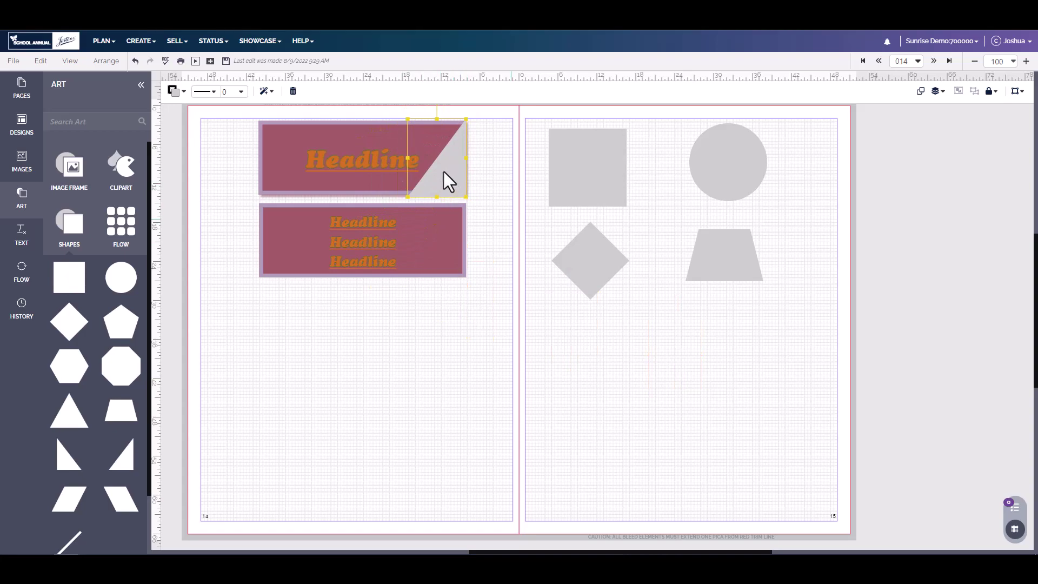
Undo the triangle move and fill the page 15 square with CS Hunter Green
{"action": "key", "text": "ctrl+z"}
{"action": "left_click", "coordinate": [617, 202]}
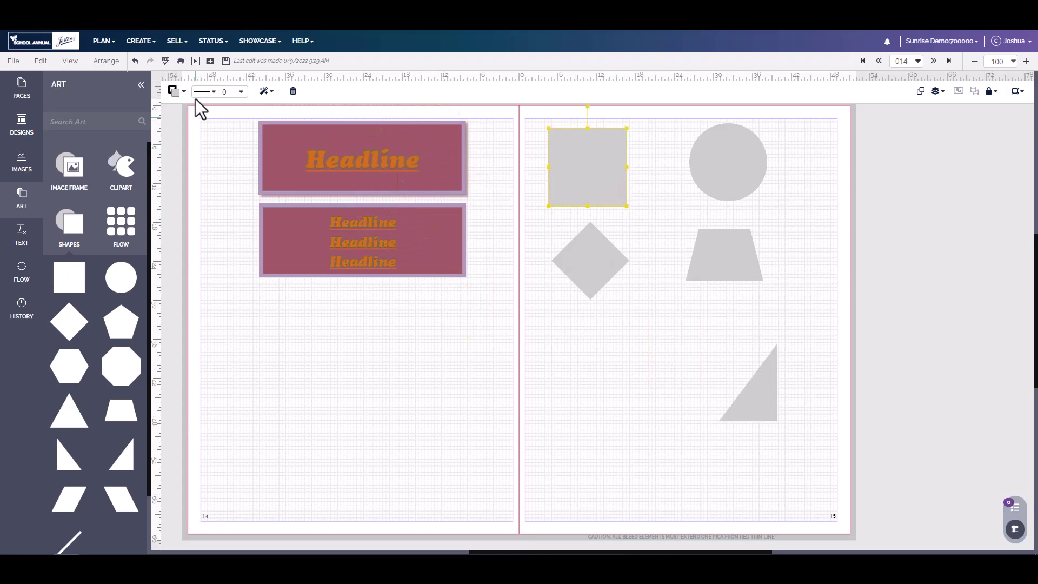
{"action": "left_click", "coordinate": [184, 91]}
{"action": "left_click", "coordinate": [240, 201]}
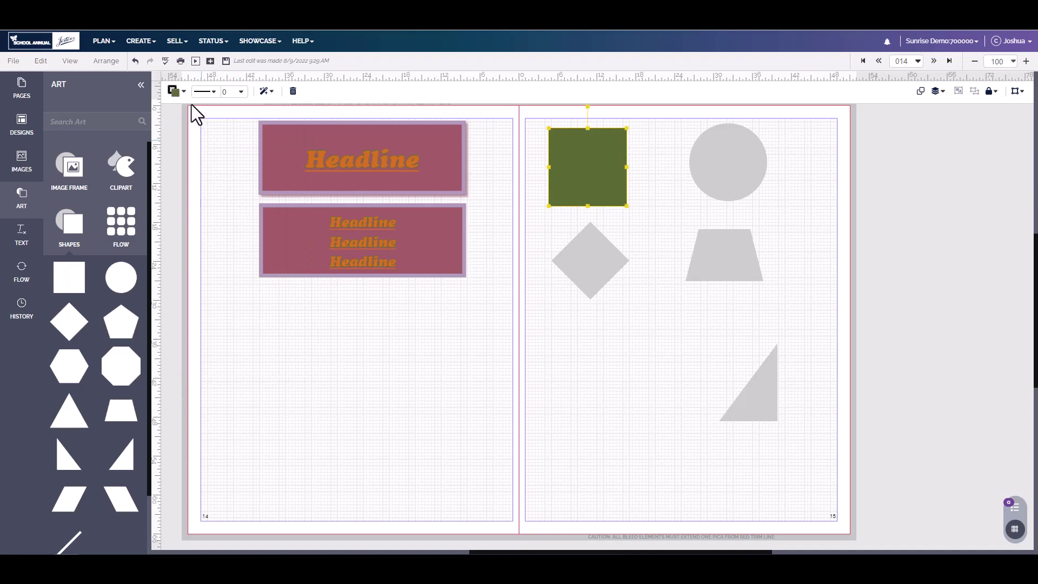
Give the square a 6 pt dashed black border
{"action": "left_click", "coordinate": [213, 92]}
{"action": "left_click", "coordinate": [243, 154]}
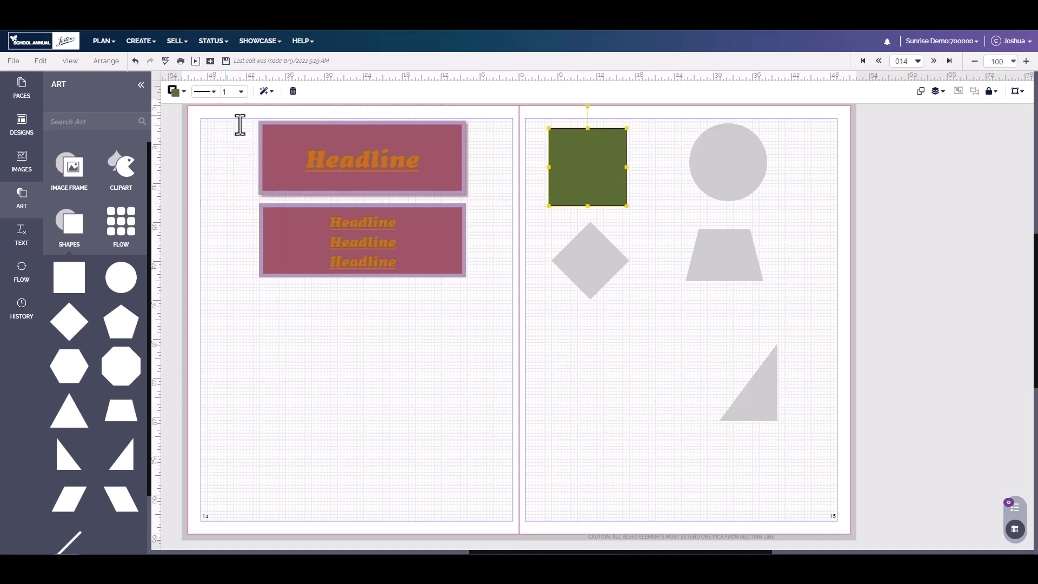
{"action": "left_click", "coordinate": [241, 92]}
{"action": "left_click", "coordinate": [264, 273]}
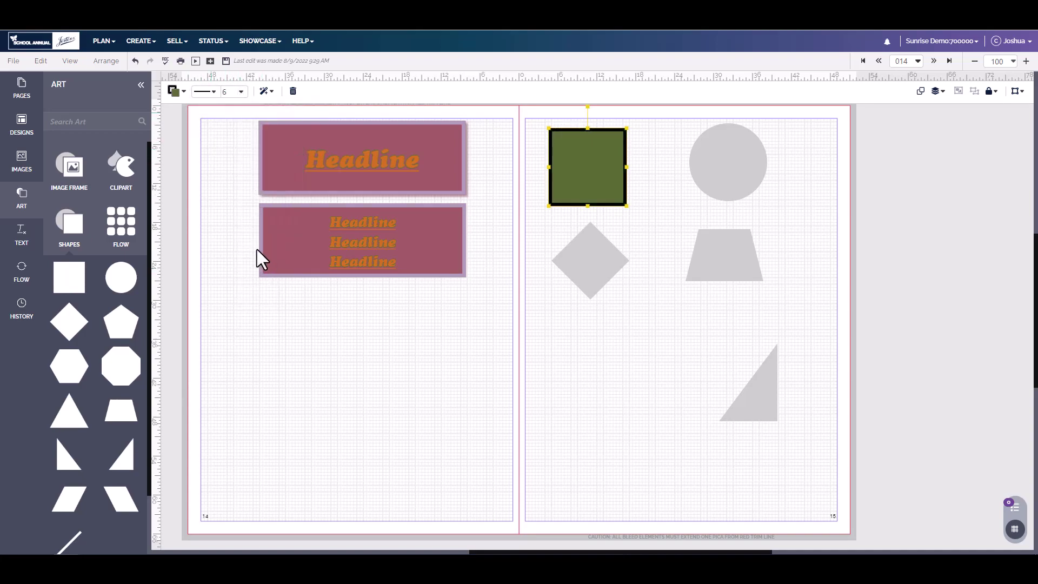
{"action": "left_click", "coordinate": [211, 92]}
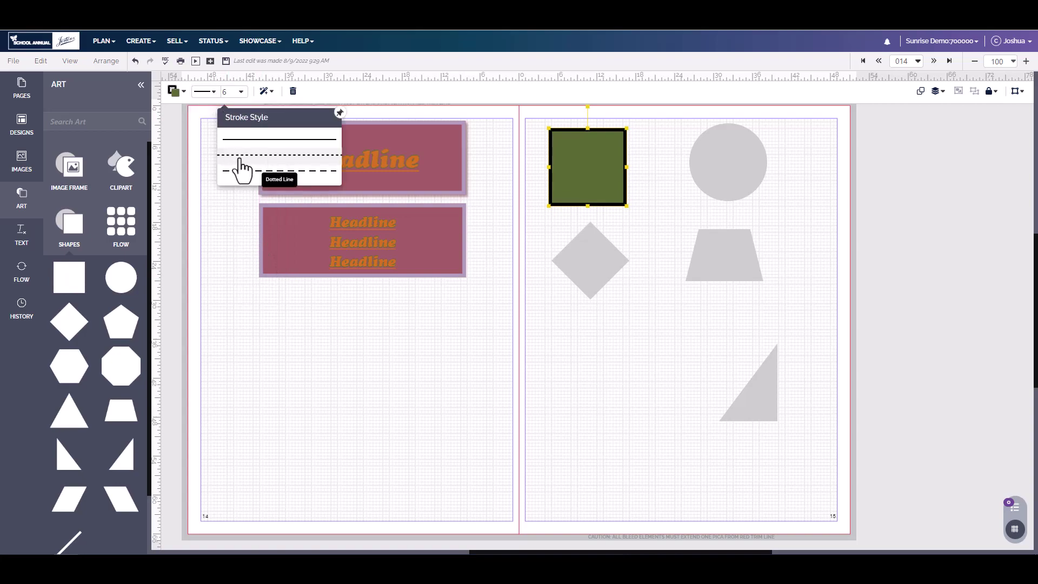
{"action": "left_click", "coordinate": [240, 159]}
{"action": "left_click", "coordinate": [211, 92]}
{"action": "left_click", "coordinate": [238, 171]}
Round the green square's corners and raise its tint, with shadow and glow set to off
{"action": "left_click", "coordinate": [265, 91]}
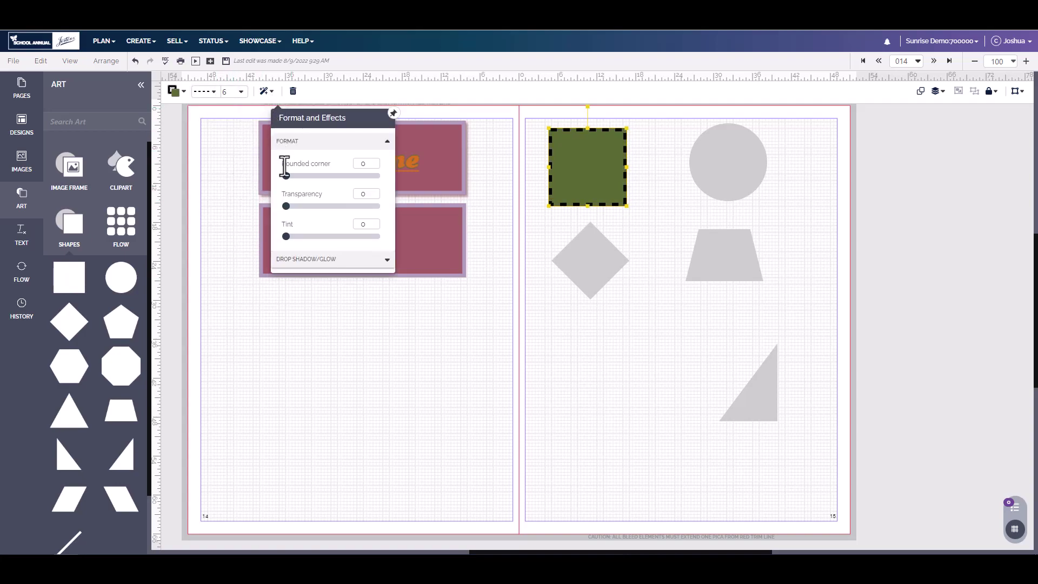
{"action": "left_click_drag", "start_coordinate": [296, 176], "coordinate": [382, 234]}
{"action": "left_click", "coordinate": [303, 259]}
{"action": "left_click_drag", "start_coordinate": [297, 260], "coordinate": [330, 291]}
{"action": "left_click_drag", "start_coordinate": [284, 320], "coordinate": [352, 323]}
{"action": "left_click", "coordinate": [348, 177]}
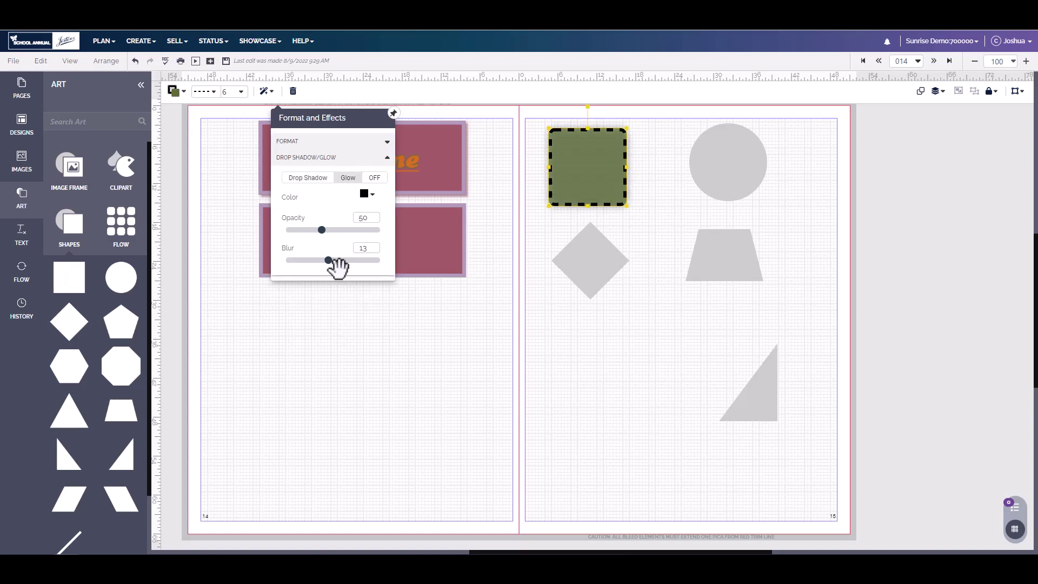
{"action": "left_click_drag", "start_coordinate": [322, 230], "coordinate": [380, 230]}
{"action": "left_click", "coordinate": [374, 178]}
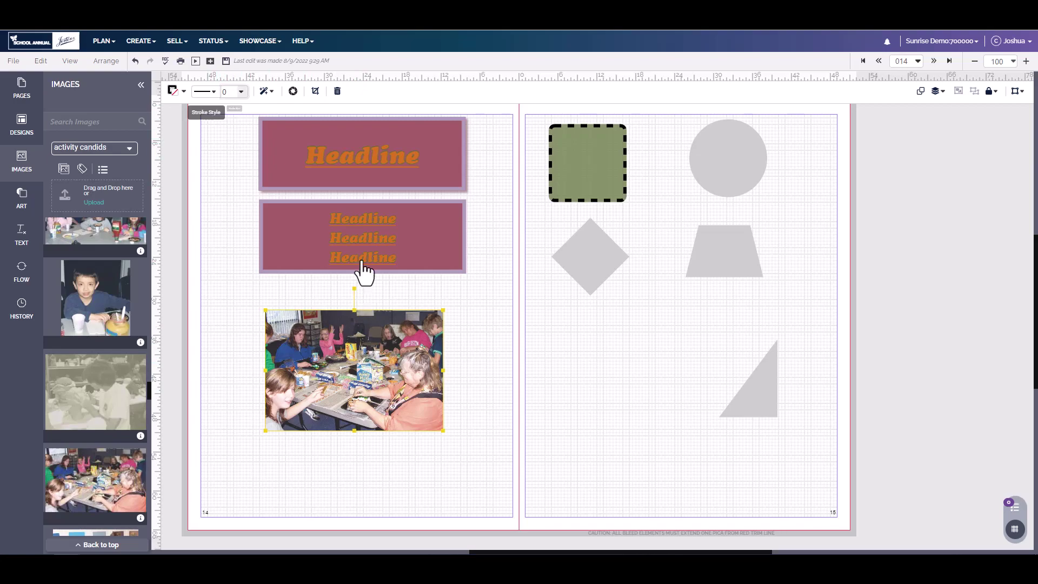
Give the page 14 classroom photo a maroon border 9 pt thick
{"action": "left_click", "coordinate": [214, 91]}
{"action": "left_click", "coordinate": [181, 92]}
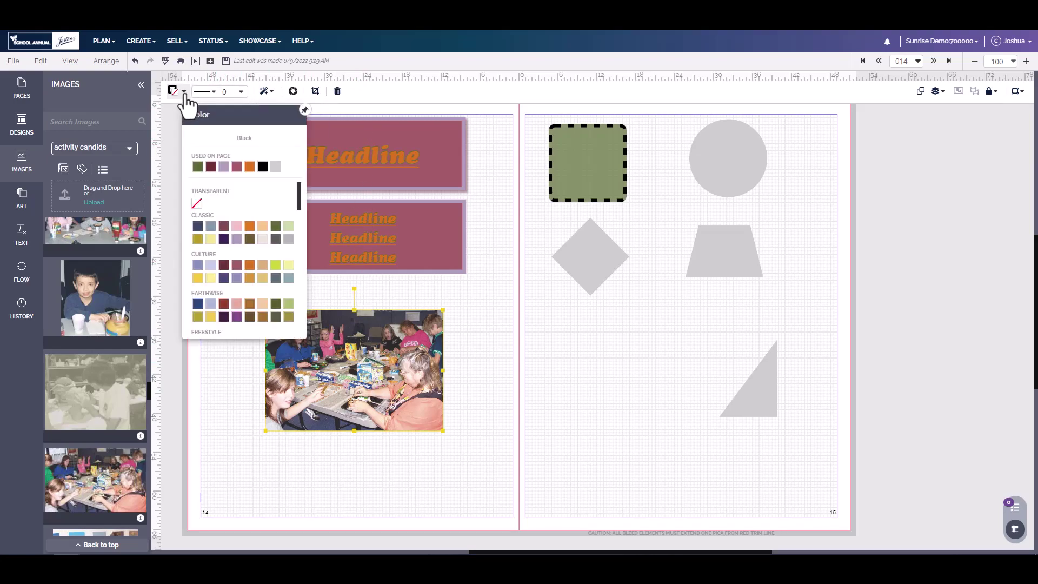
{"action": "left_click", "coordinate": [211, 166]}
{"action": "left_click", "coordinate": [242, 92]}
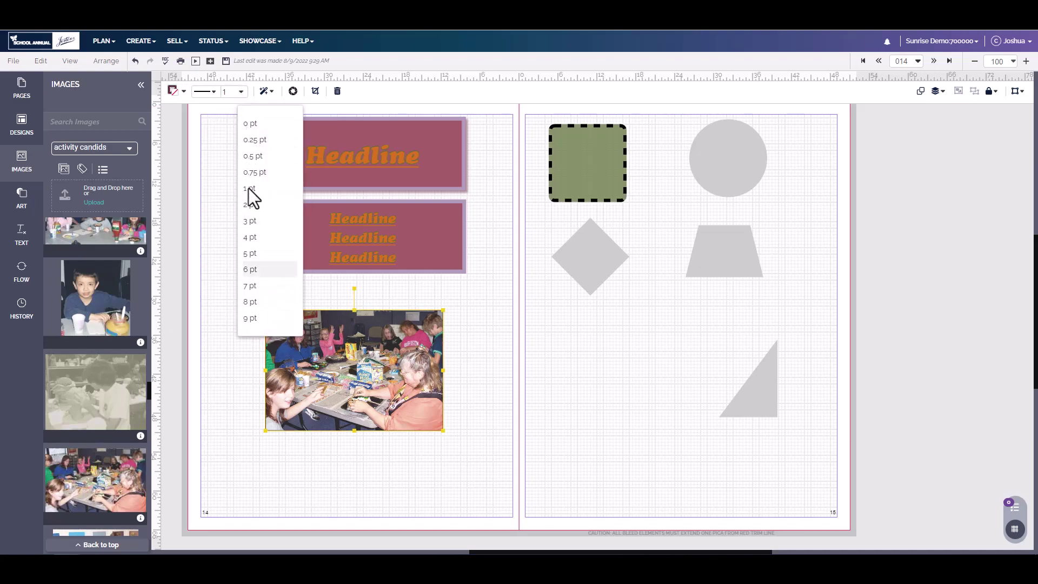
{"action": "left_click", "coordinate": [264, 317]}
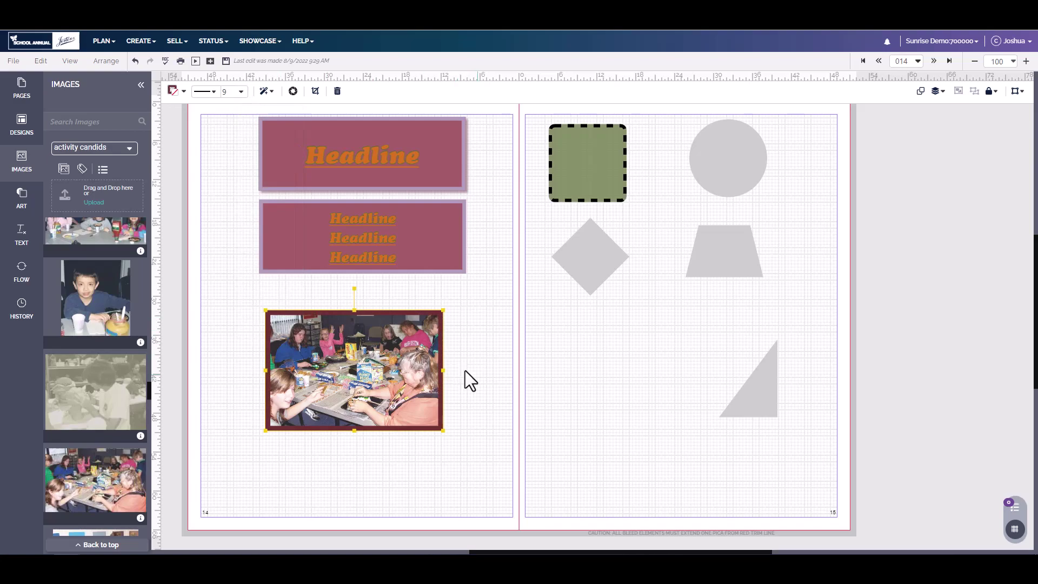
Round the photo's corners to 9 and apply a Glow effect
{"action": "left_click", "coordinate": [266, 90]}
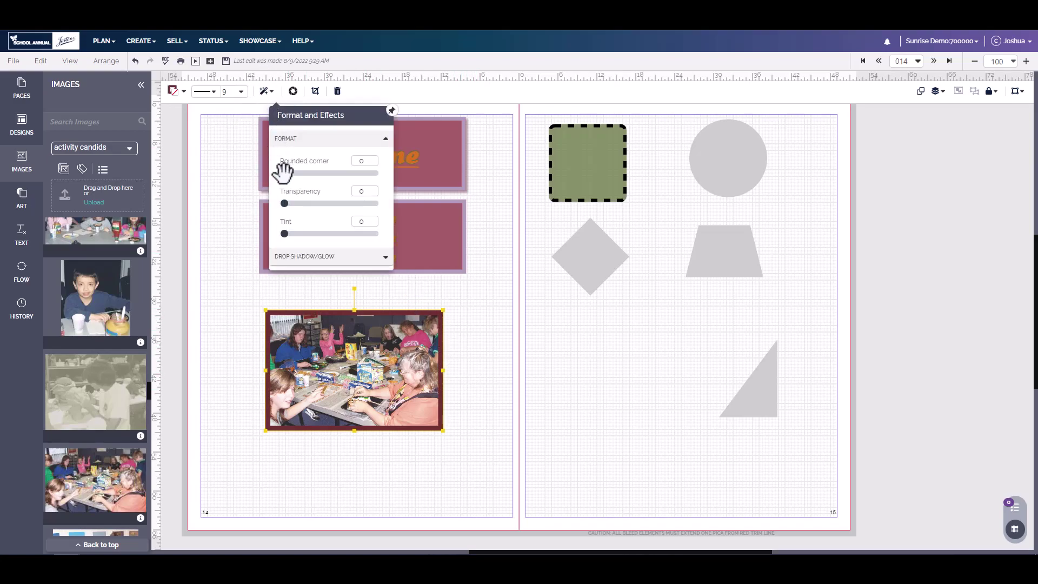
{"action": "left_click_drag", "start_coordinate": [295, 174], "coordinate": [309, 176]}
{"action": "left_click", "coordinate": [306, 257]}
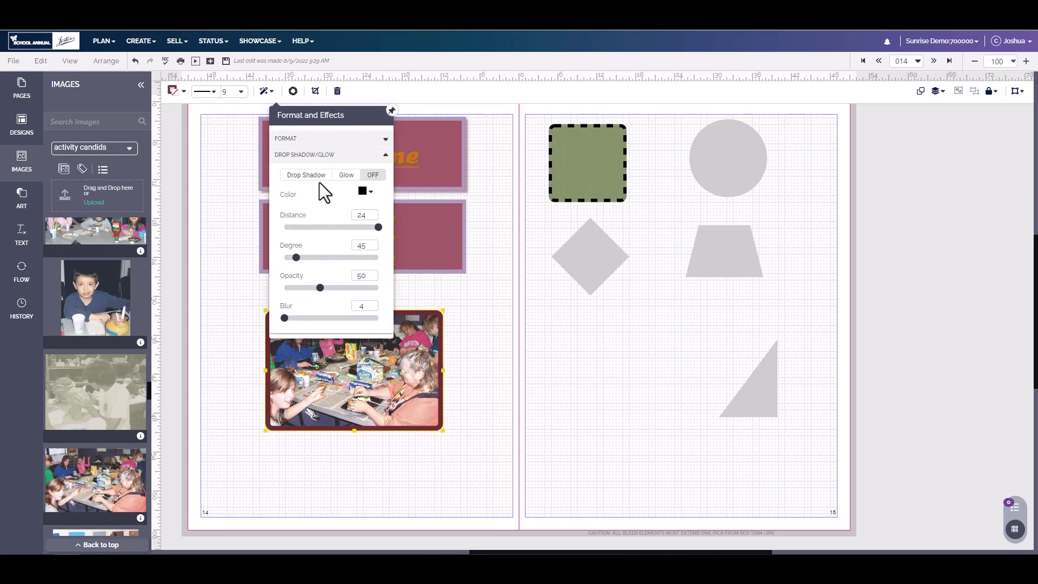
{"action": "left_click", "coordinate": [308, 176]}
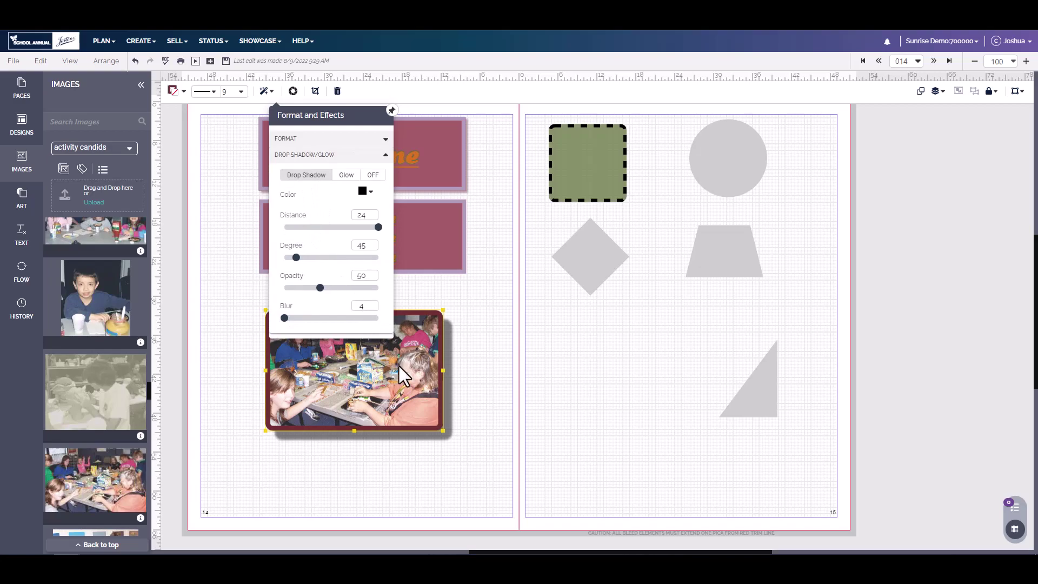
{"action": "left_click", "coordinate": [347, 175]}
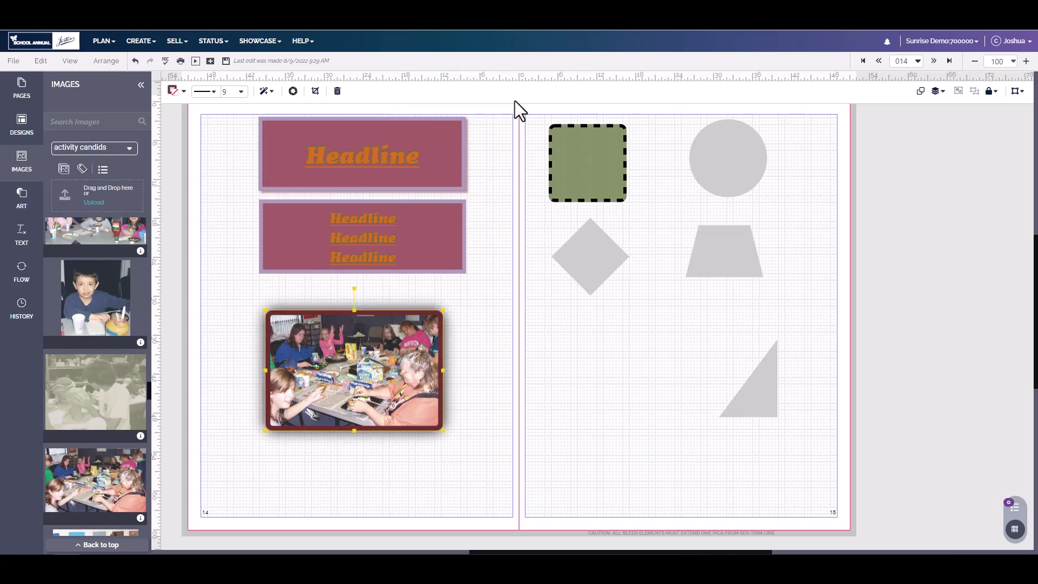